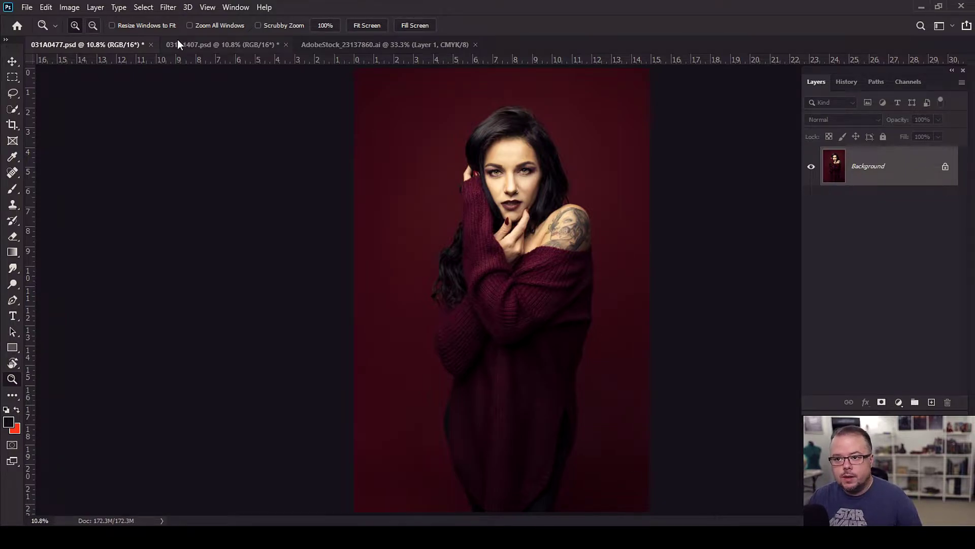
Flip between the 031A1407.psd and 031A0477.psd portraits, then bring up the colour wheel reference image
left_click(205, 46)
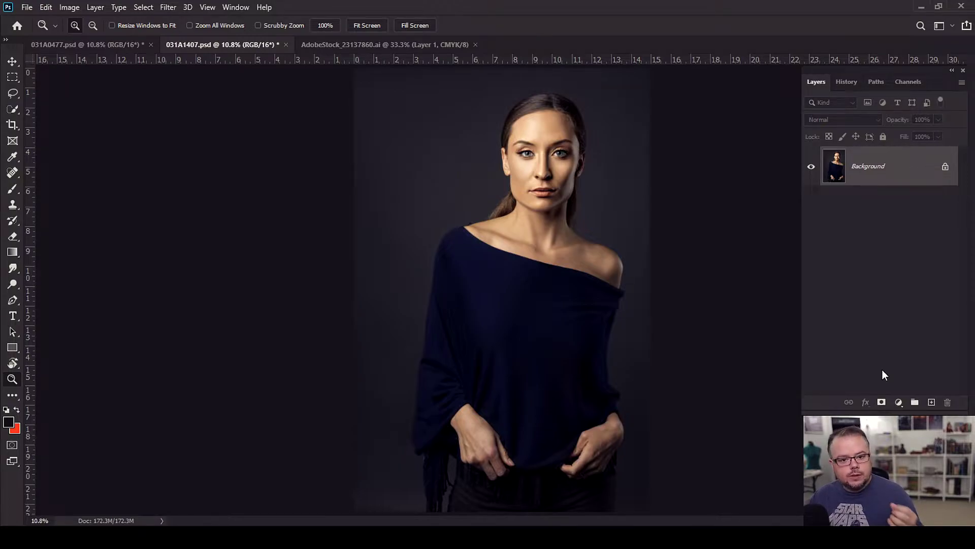
left_click(87, 46)
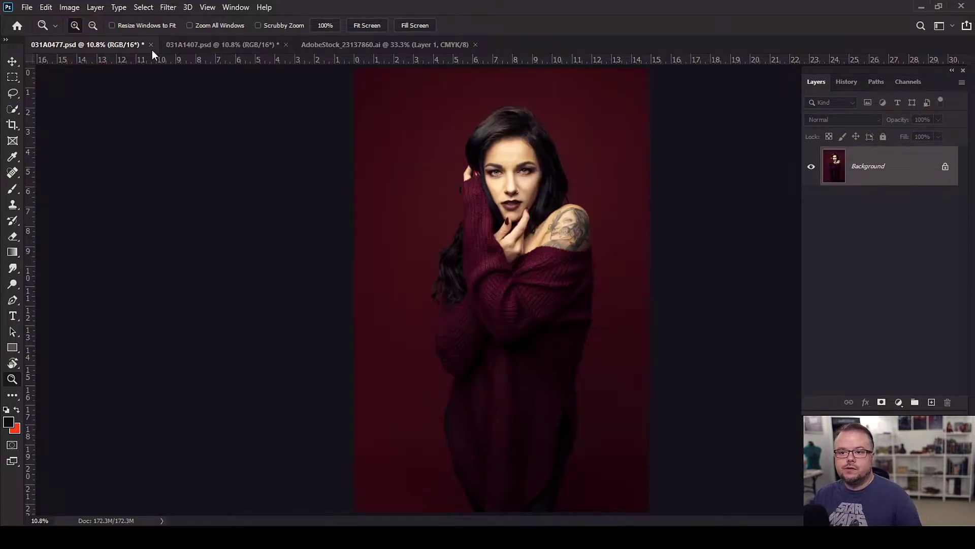
left_click(197, 46)
left_click(110, 46)
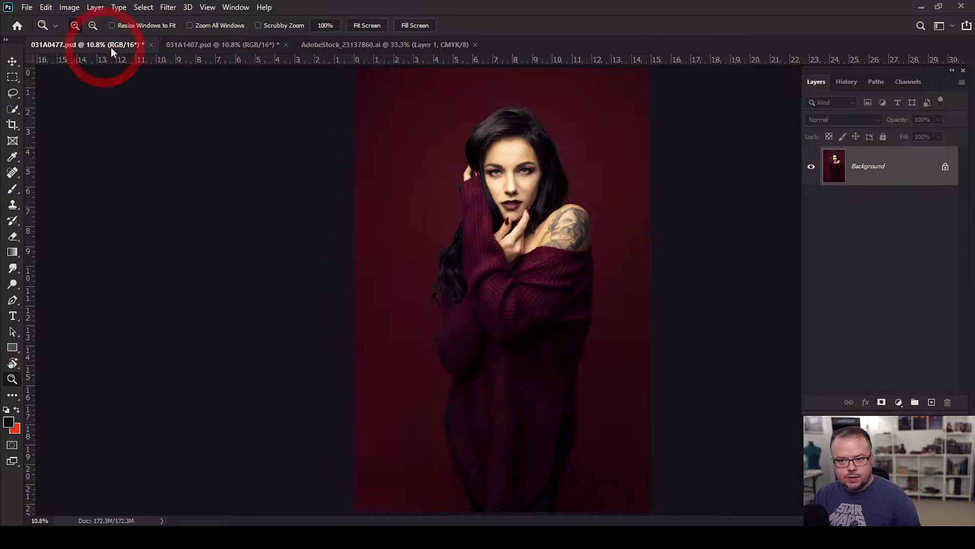
left_click(182, 45)
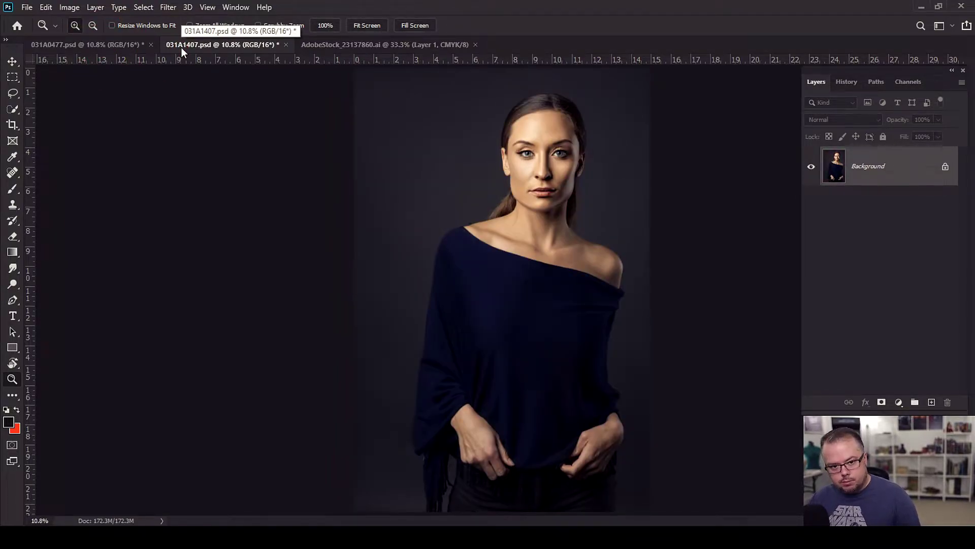
left_click(365, 40)
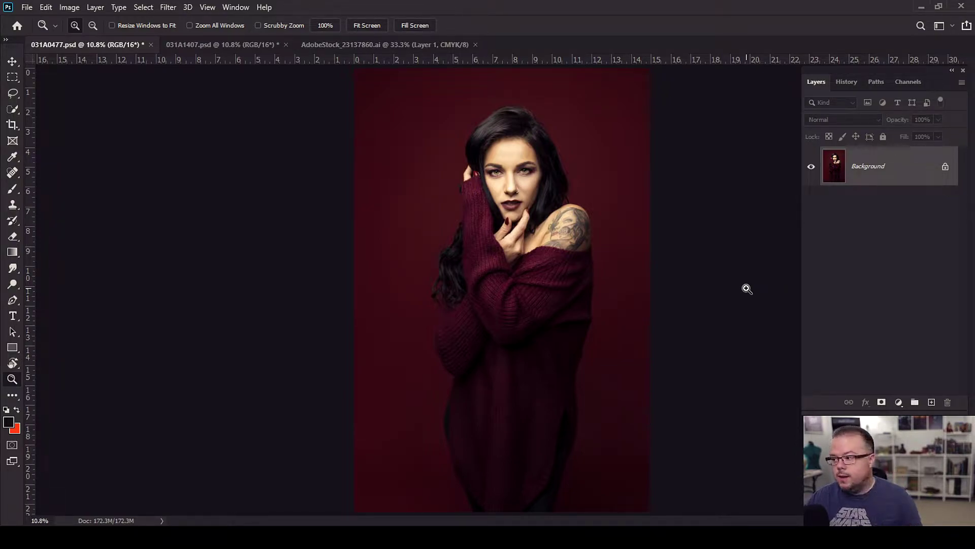
On the red-sweater portrait 031A0477.psd, show the list of new fill and adjustment layers
left_click(899, 402)
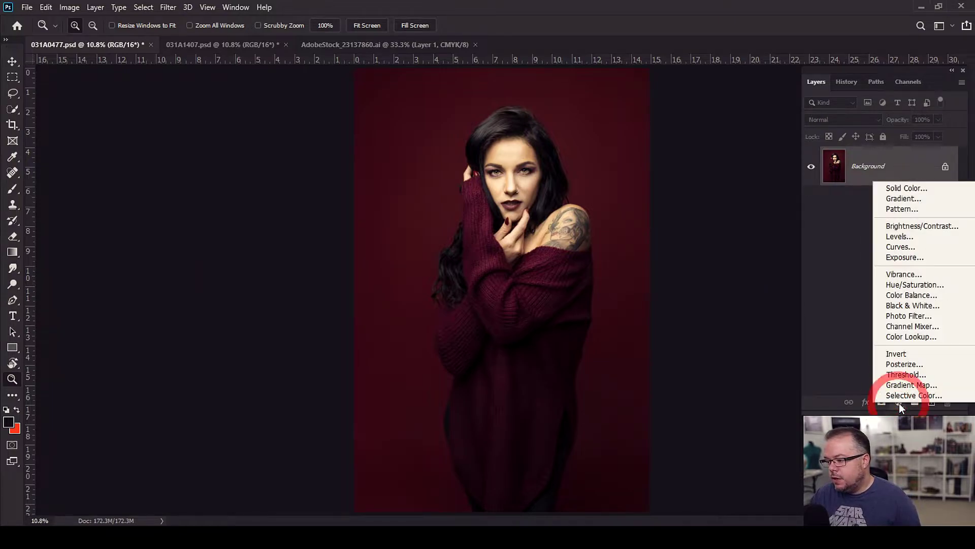
left_click(897, 374)
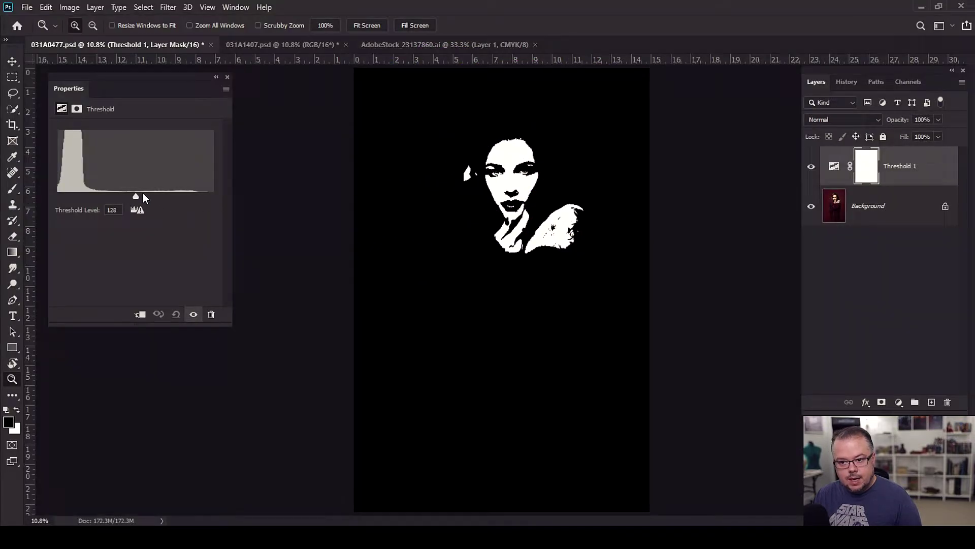
left_click_drag(143, 194, 224, 198)
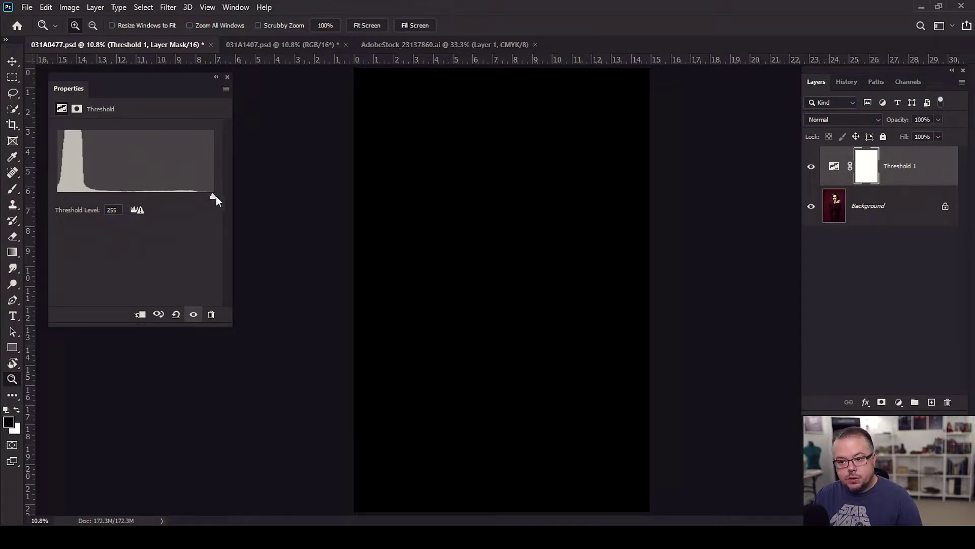
left_click_drag(213, 197, 155, 197)
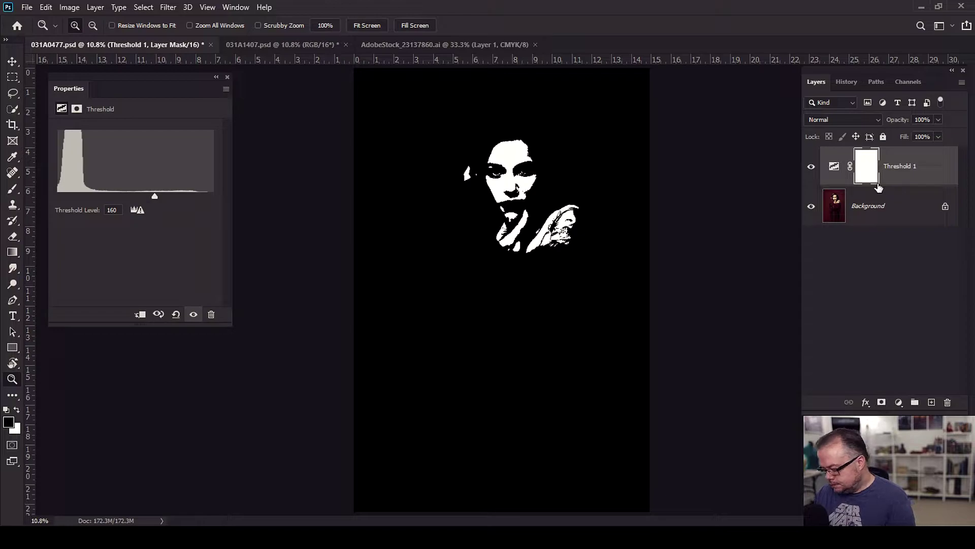
key("Delete")
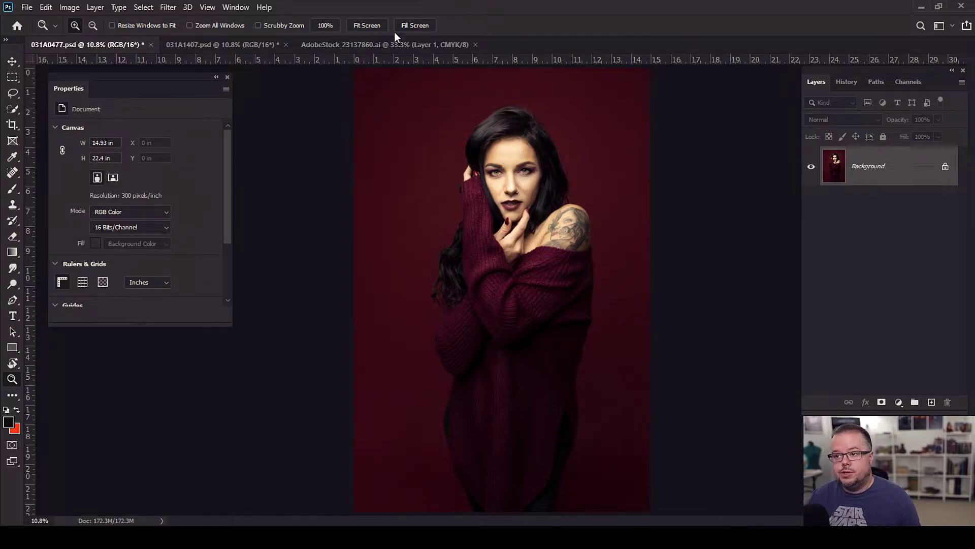
left_click(397, 45)
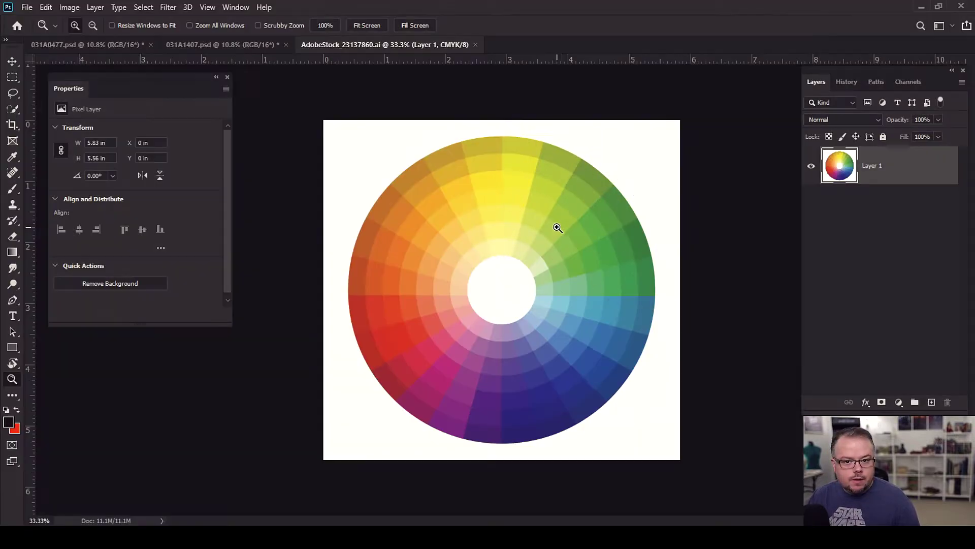
left_click(95, 44)
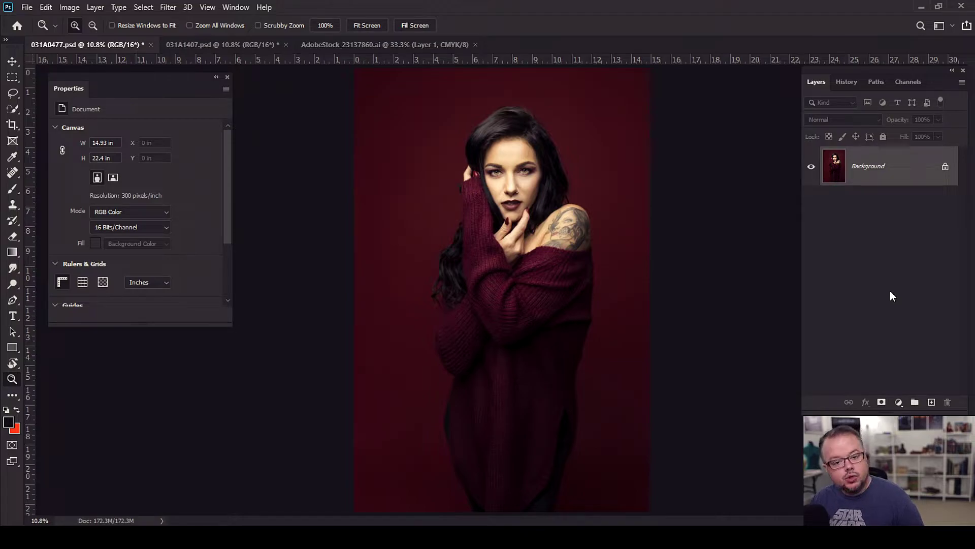
Duplicate the Background onto Layer 1 and open it in the Camera Raw Filter
key("ctrl+j")
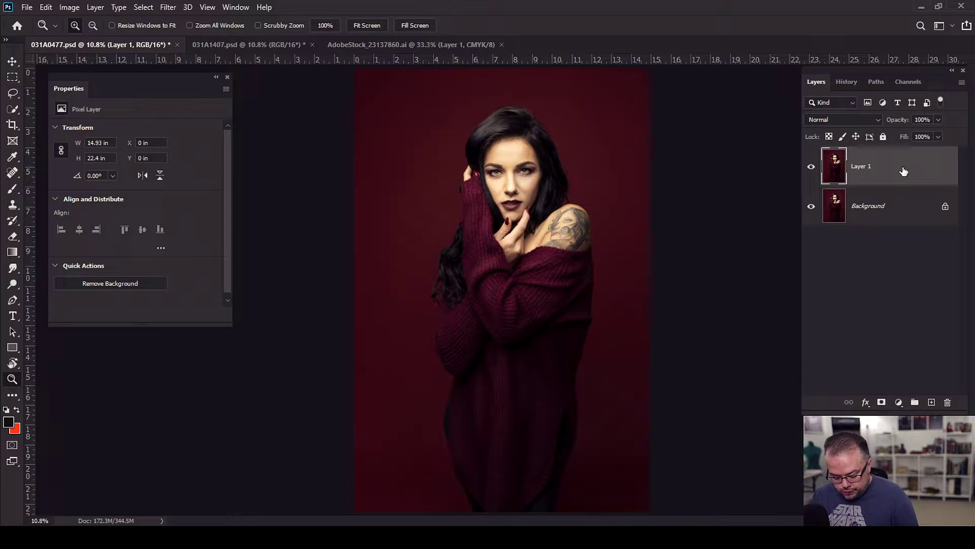
double_click(903, 167)
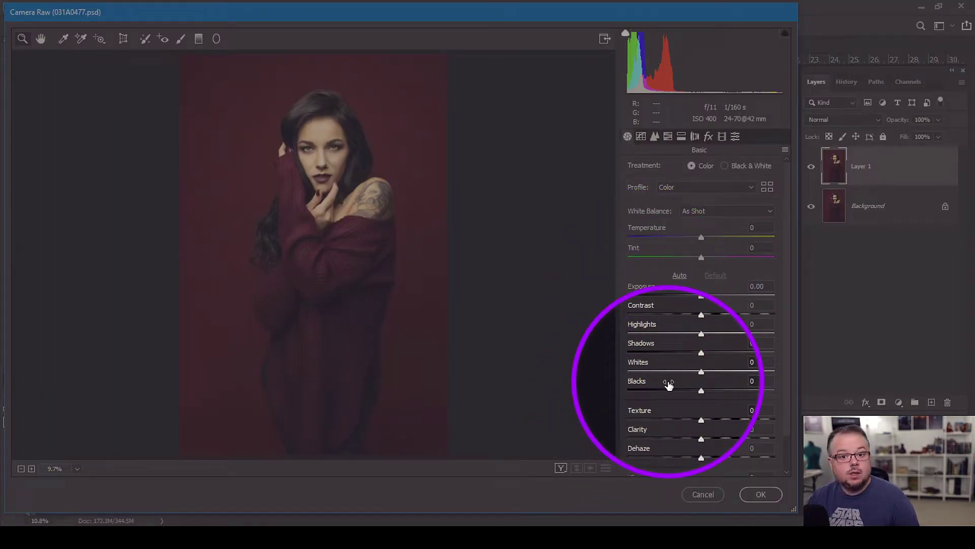
Review Camera Raw's Basic sliders, then show the Split Toning panel for Layer 1
scroll(668, 383, "down", 2)
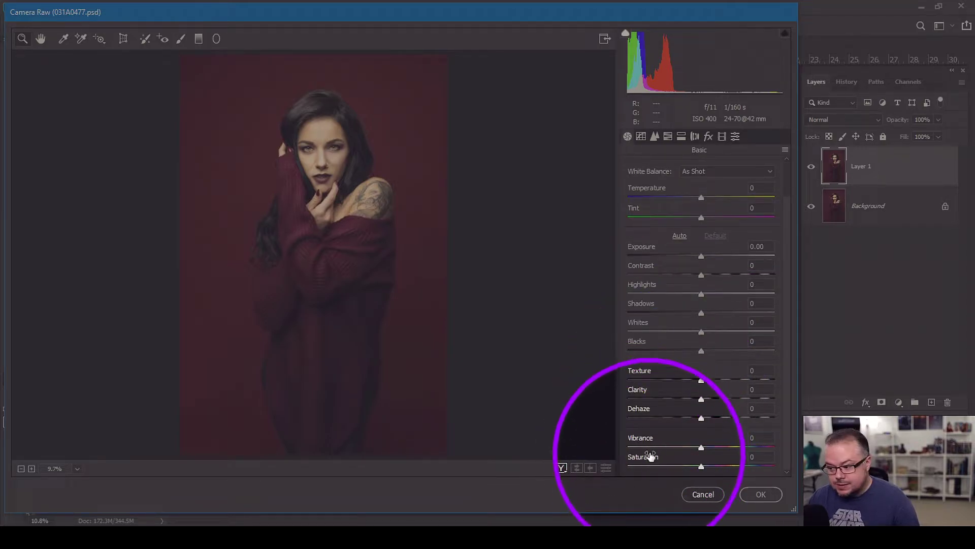
scroll(652, 442, "up", 2)
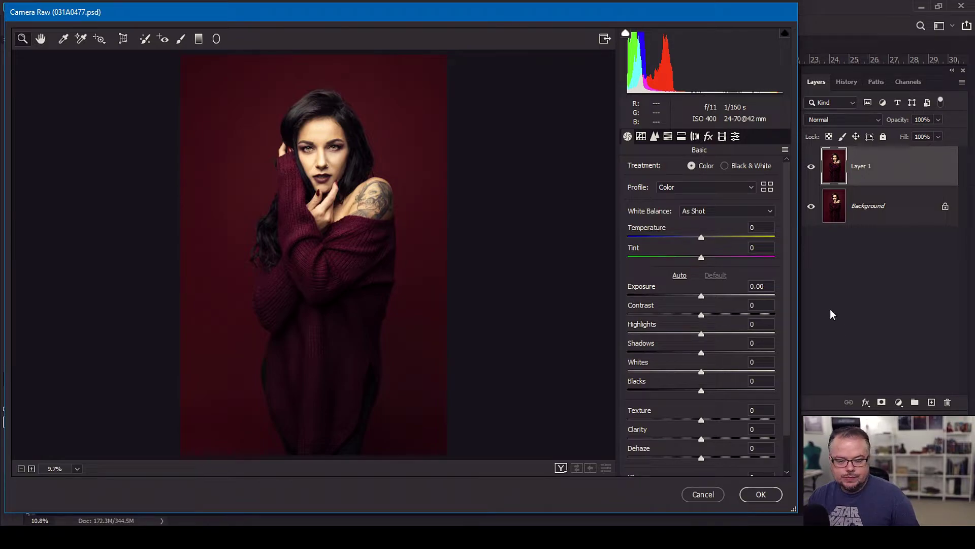
left_click(682, 136)
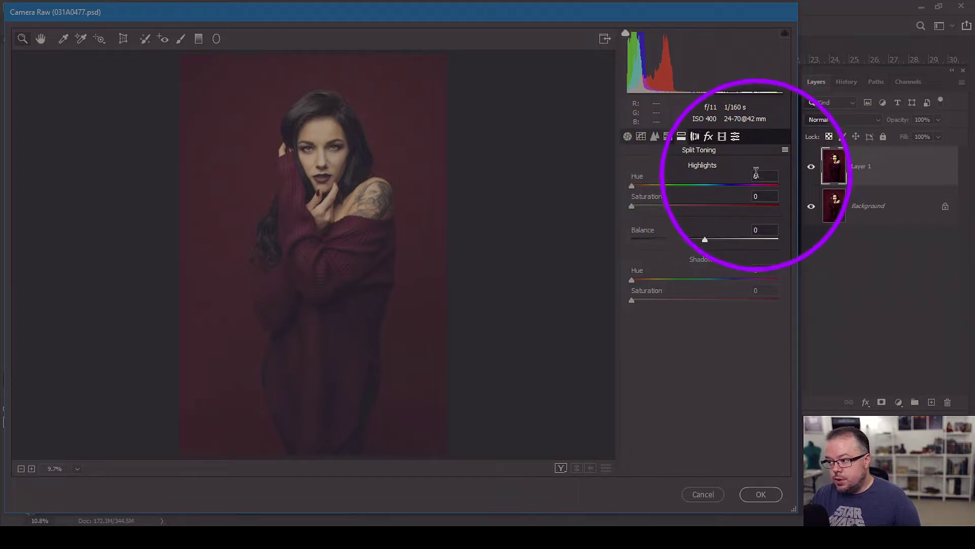
Set Split Toning Highlights Hue to 33 and Highlights Saturation to 58
left_click_drag(761, 188, 647, 191)
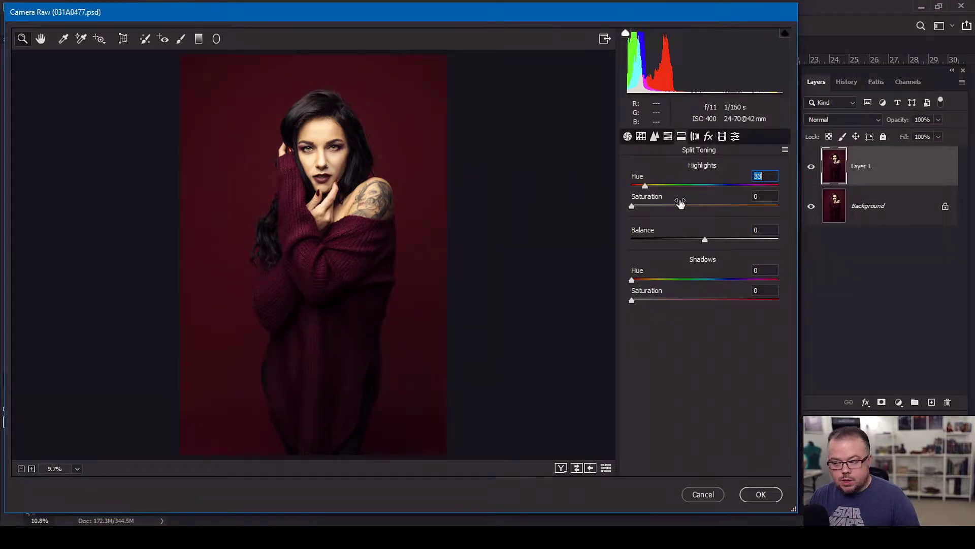
left_click_drag(632, 206, 717, 207)
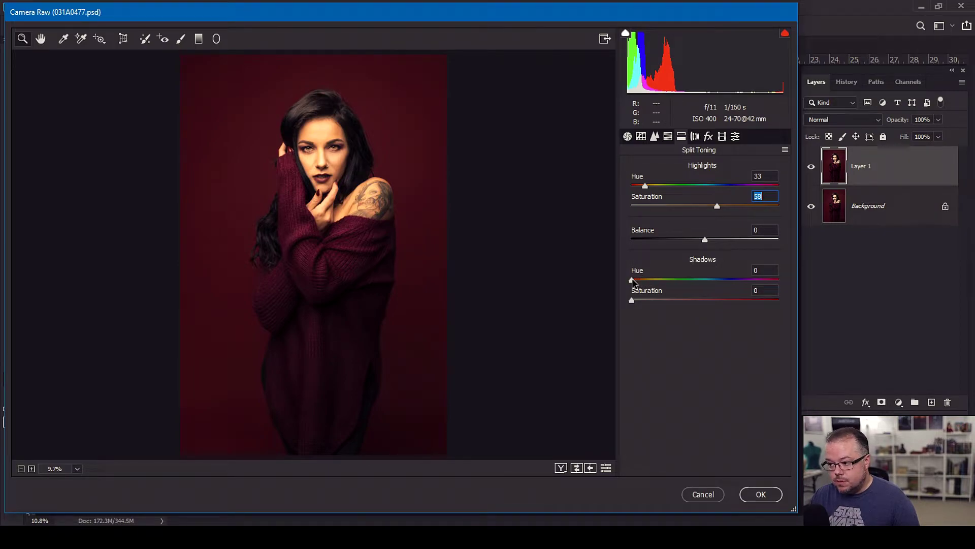
Set Shadows Hue to 209 and Shadows Saturation to 50, then Highlights Saturation to 50
left_click_drag(632, 280, 716, 285)
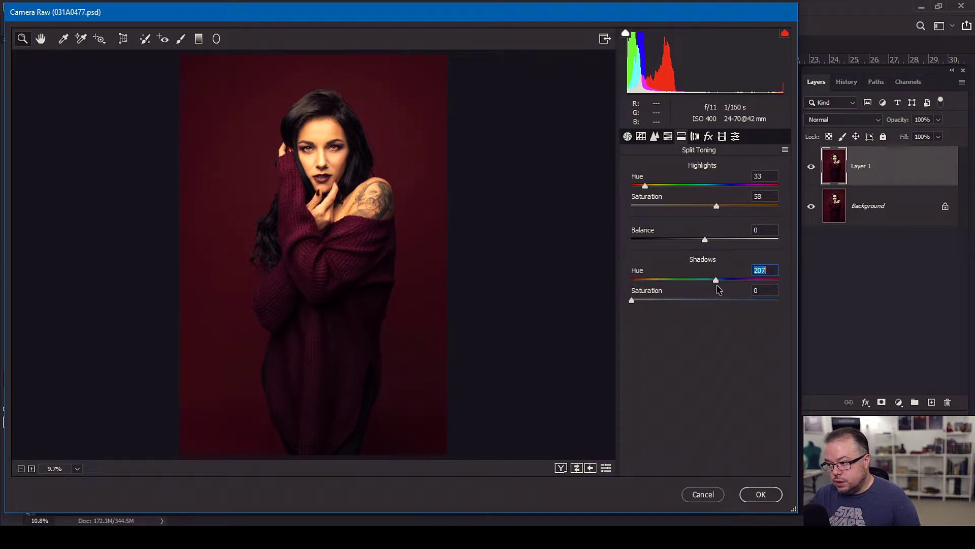
key("Up")
key("Up")
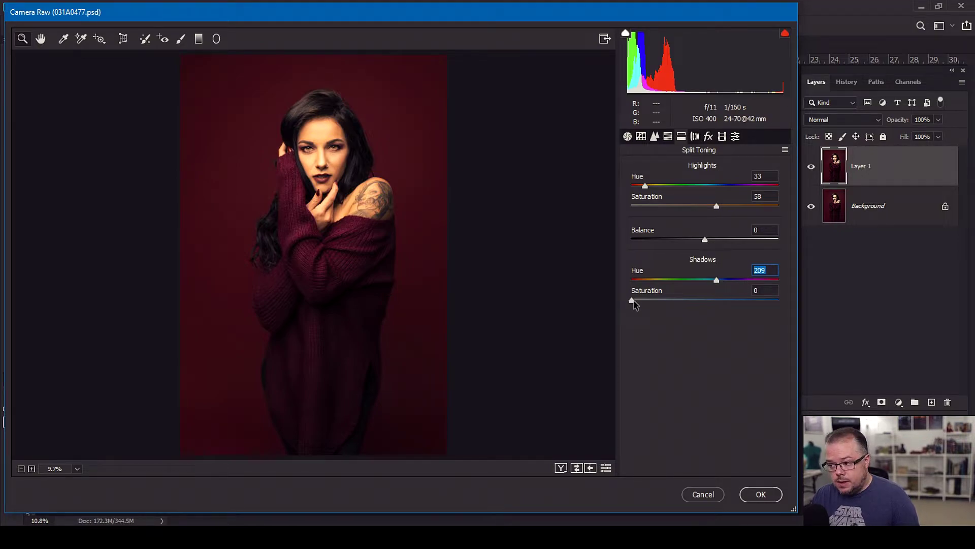
left_click_drag(632, 300, 708, 301)
left_click(762, 196)
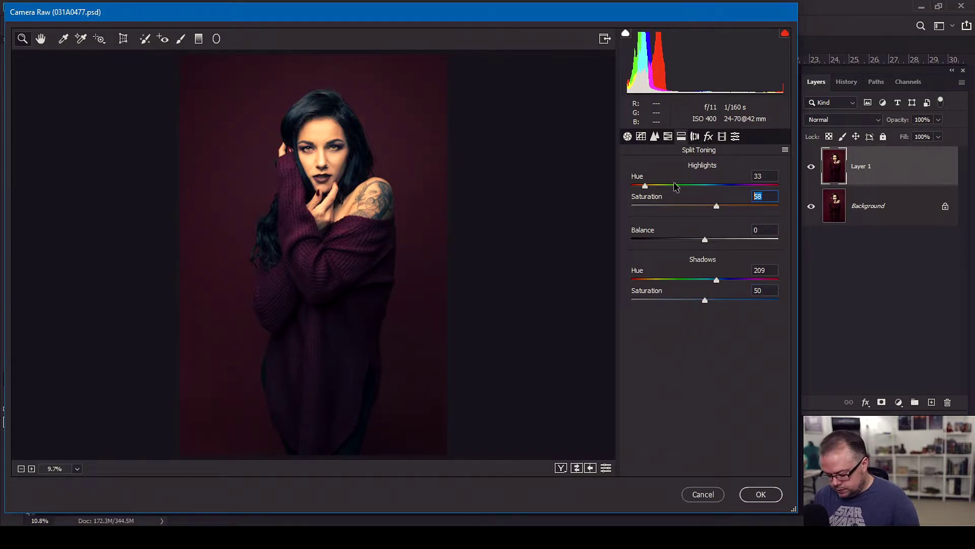
type("50")
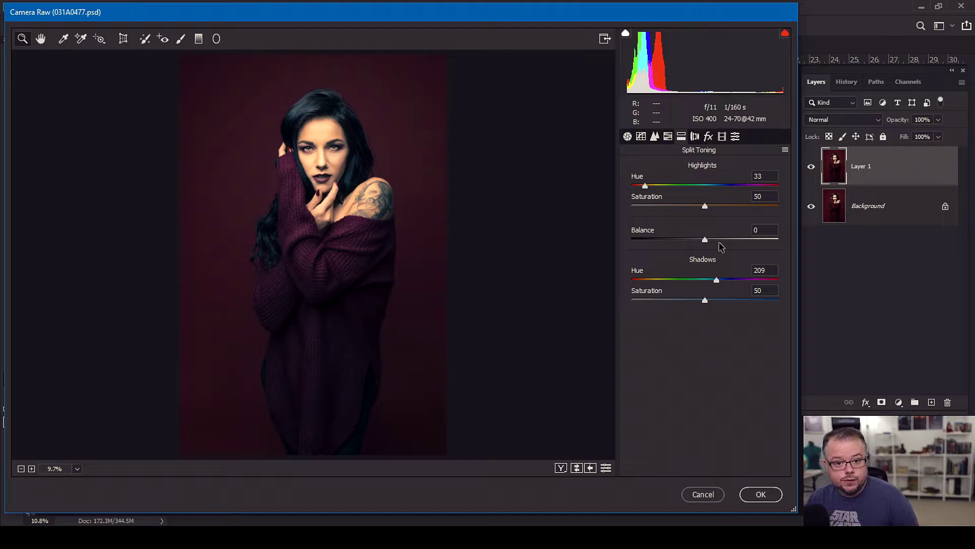
Test the Balance slider, return it to 0, and raise Shadows Saturation to 99
left_click(705, 240)
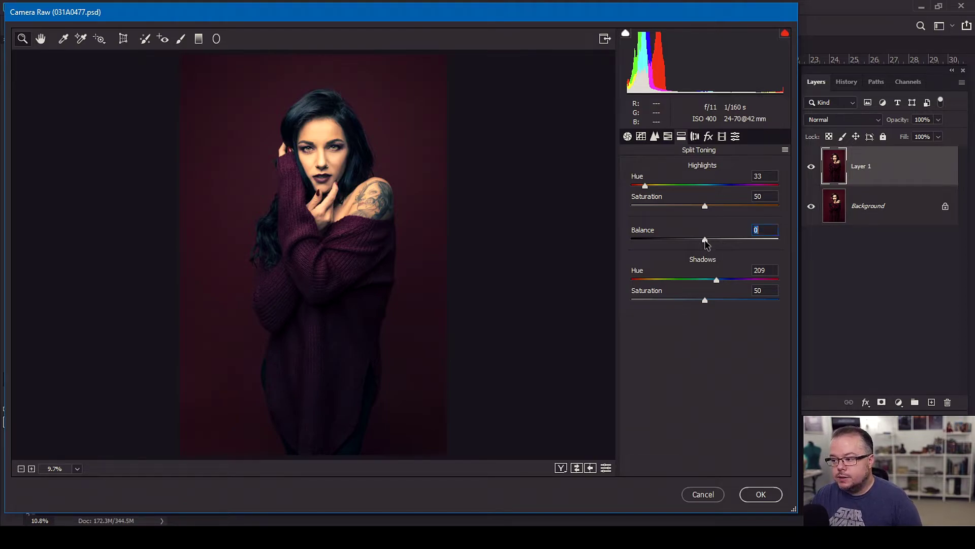
left_click_drag(706, 244, 649, 245)
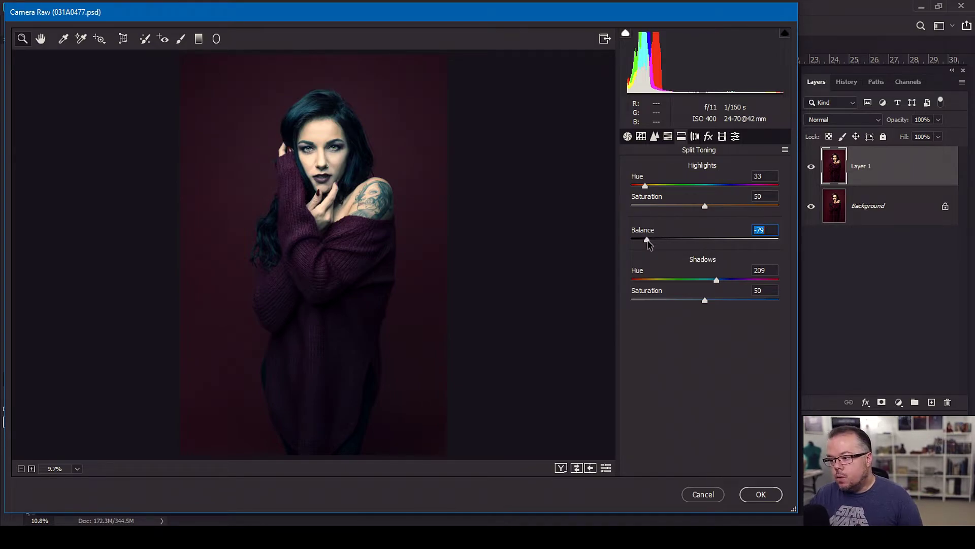
left_click_drag(648, 242, 710, 237)
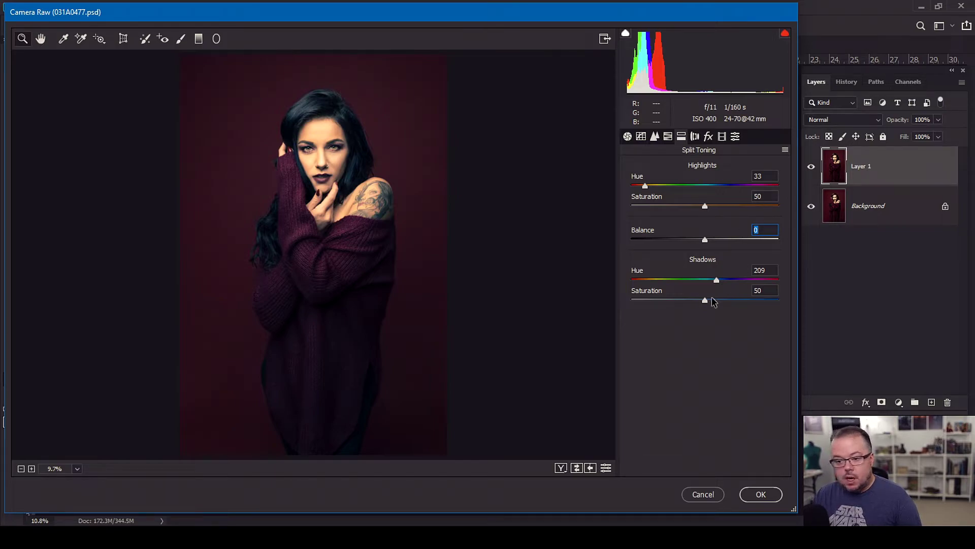
left_click_drag(705, 301, 776, 300)
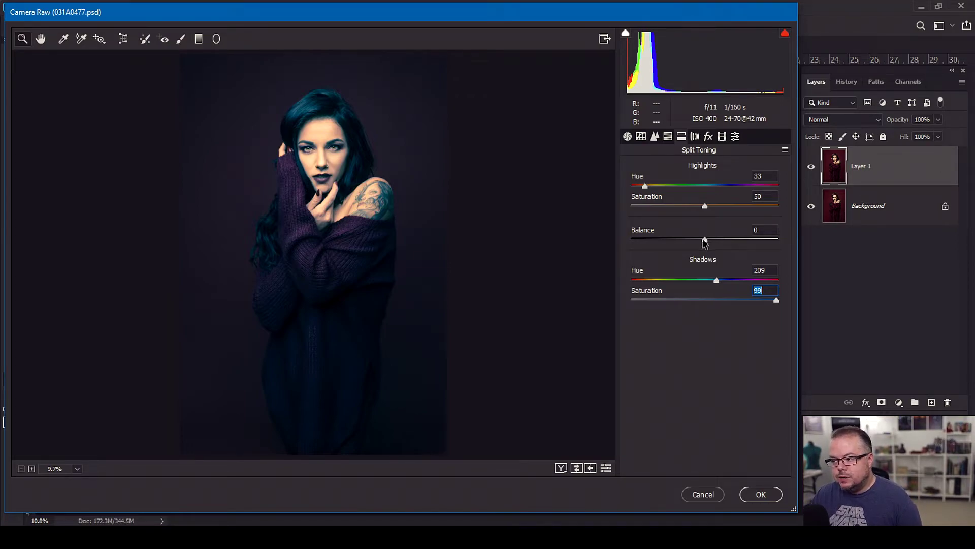
Set the Split Toning Balance to +38 and apply the Camera Raw filter to Layer 1
left_click_drag(705, 241, 640, 243)
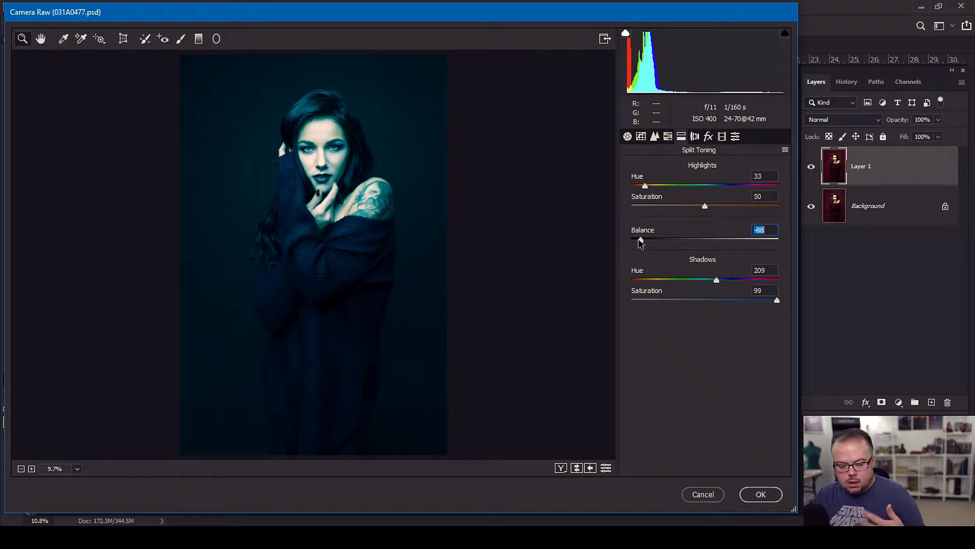
left_click_drag(640, 243, 726, 245)
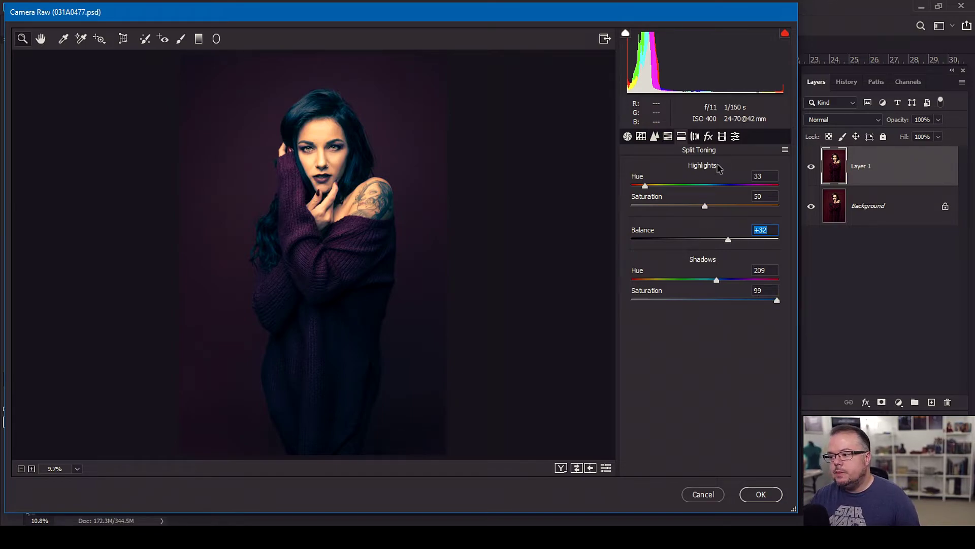
left_click(728, 240)
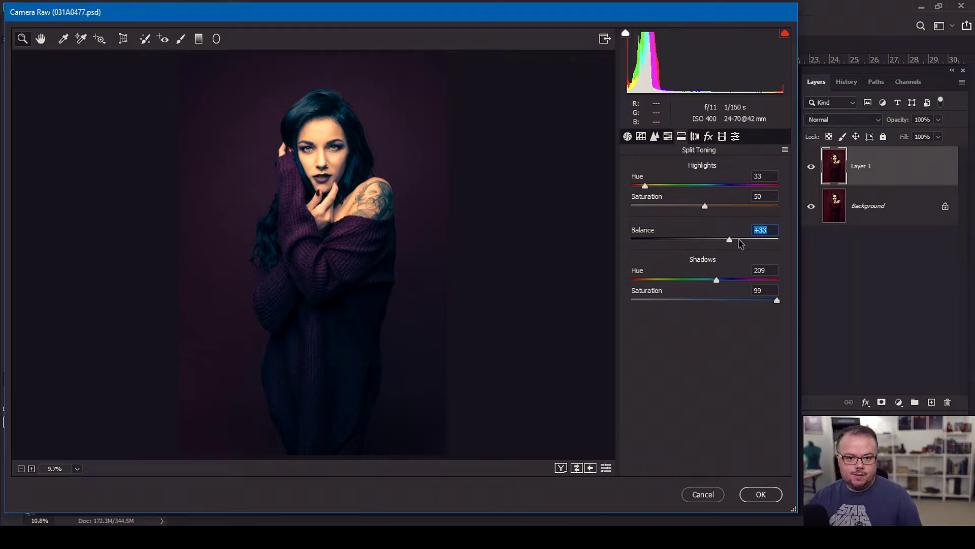
mouse_move(730, 240)
left_mouse_down()
mouse_move(704, 242)
mouse_move(741, 242)
mouse_move(732, 240)
left_mouse_up()
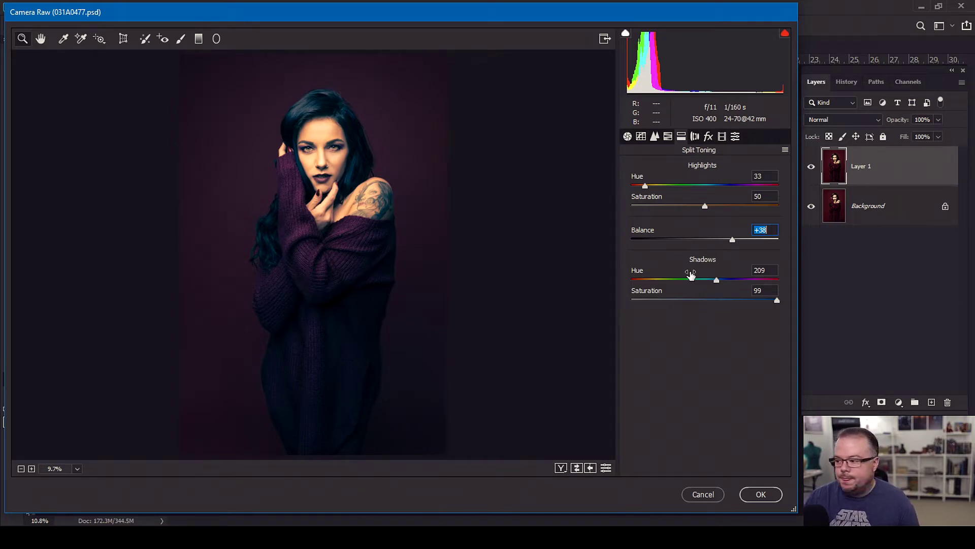
left_click(770, 494)
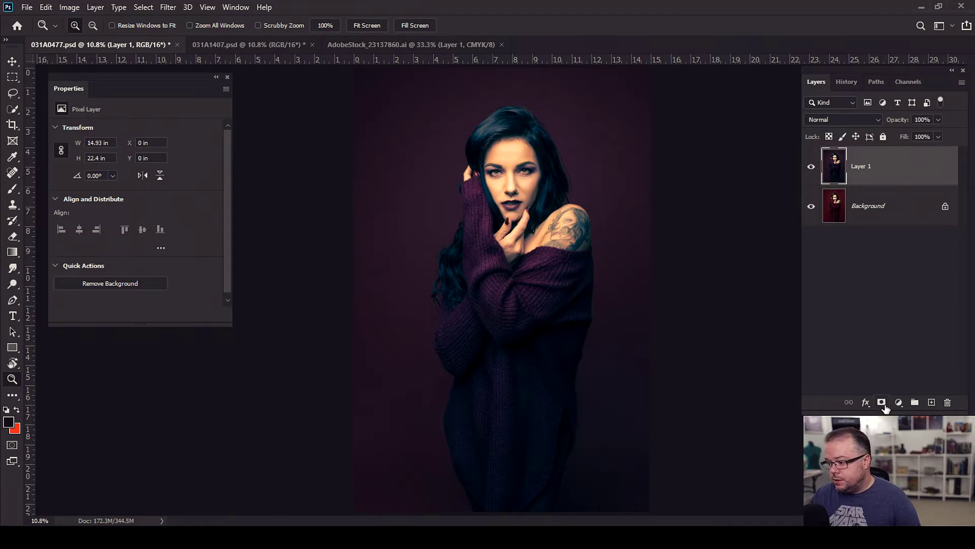
Add a reveal-all layer mask to Layer 1, then switch to the 031A1407.psd portrait
key("ctrl+alt+m")
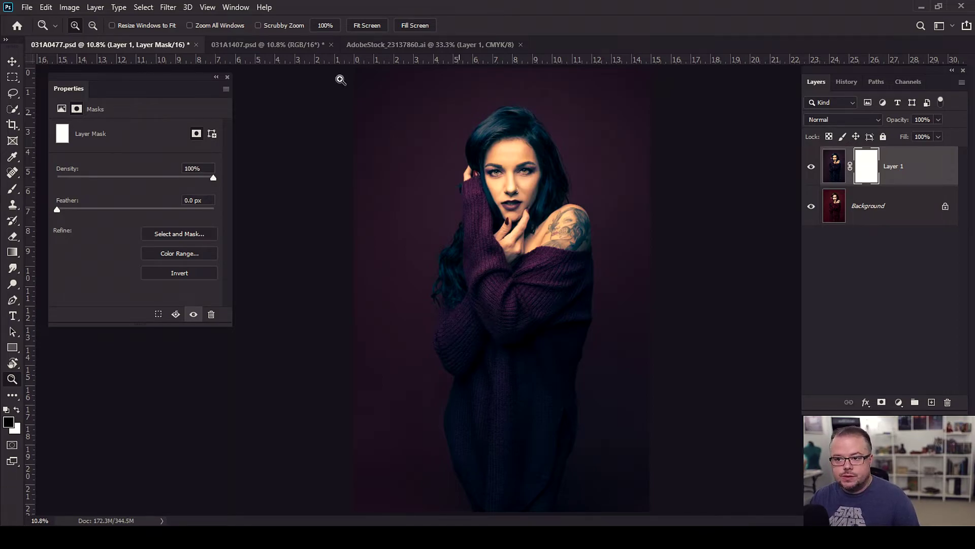
left_click(232, 45)
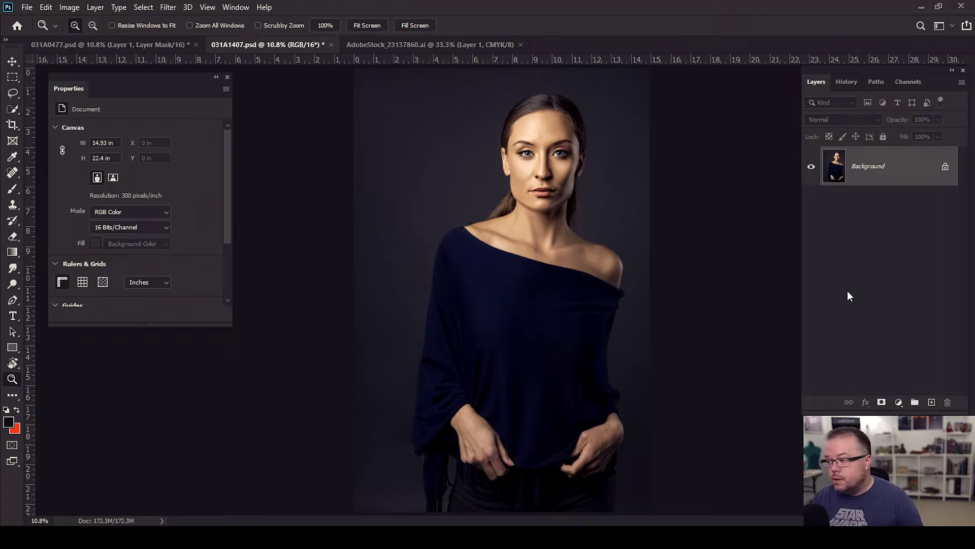
Copy the blue-top portrait's Background to Layer 1 and show Camera Raw's Split Toning panel
key("ctrl+j")
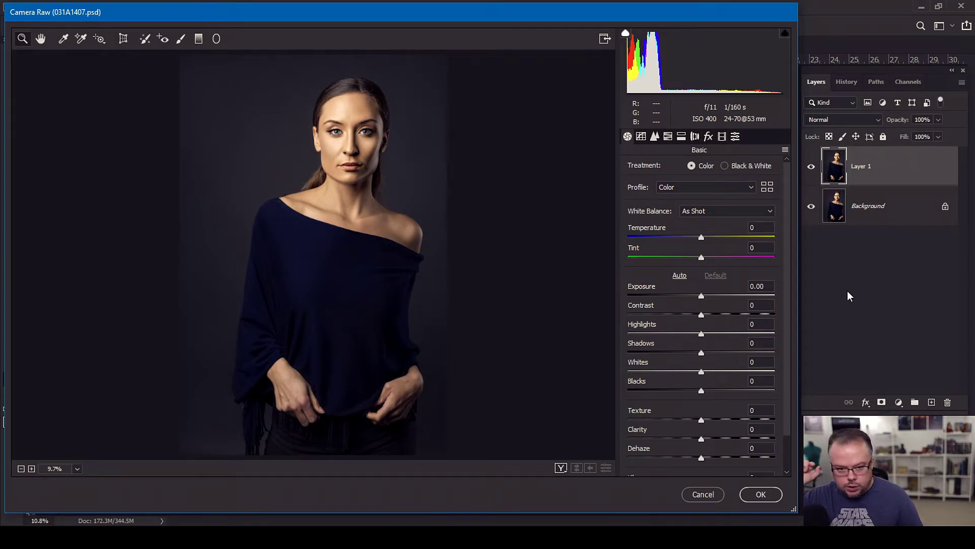
left_click(682, 136)
Split-tone with Highlights Hue 27 and Shadows Hue 221, setting Shadows Saturation to 50
left_click_drag(632, 186, 643, 187)
left_click(633, 281)
left_click_drag(633, 281, 724, 282)
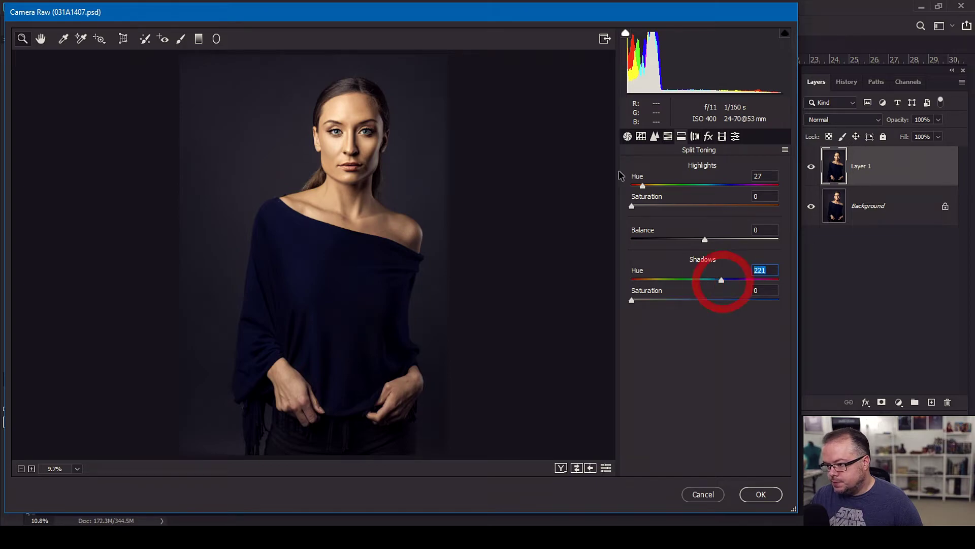
left_click_drag(632, 206, 711, 213)
double_click(765, 290)
type("50")
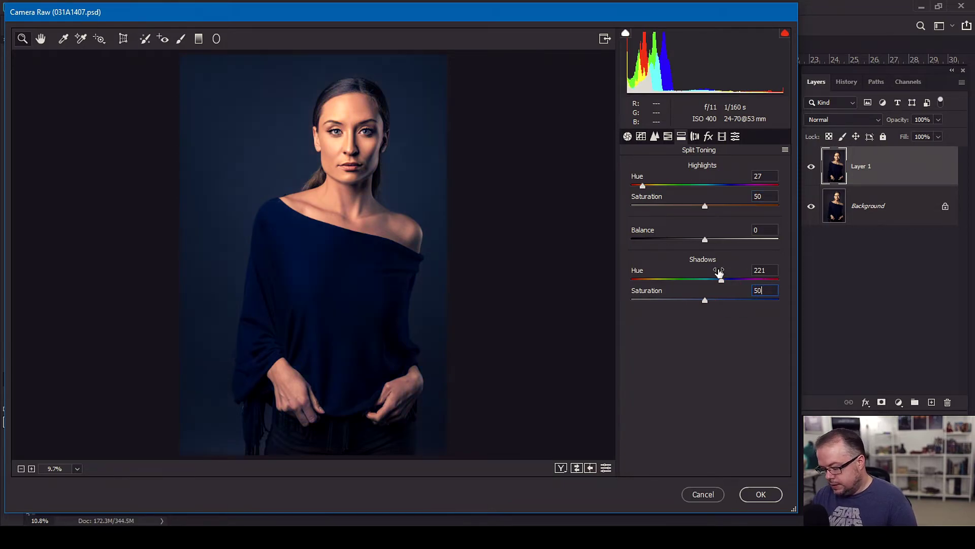
left_click(793, 389)
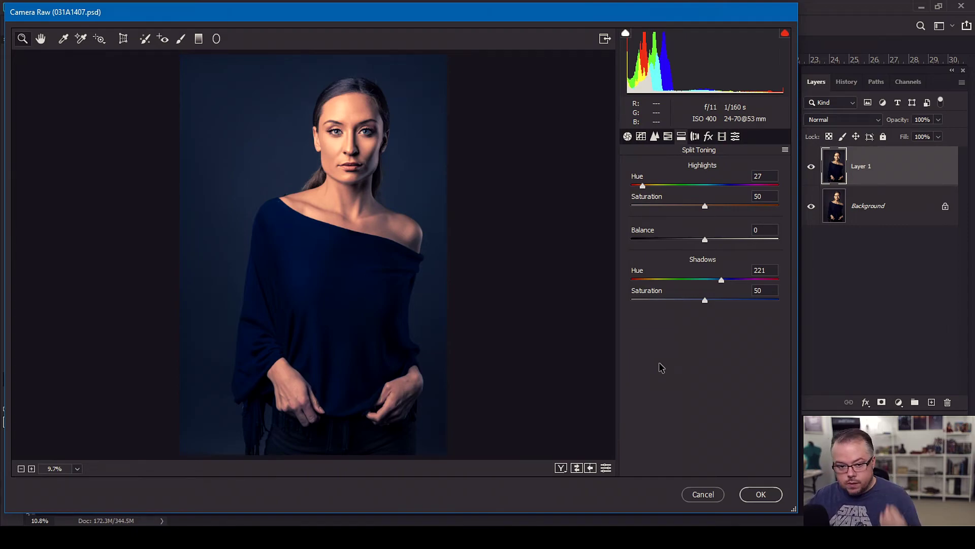
mouse_move(705, 206)
left_mouse_down()
mouse_move(758, 208)
mouse_move(739, 211)
left_mouse_up()
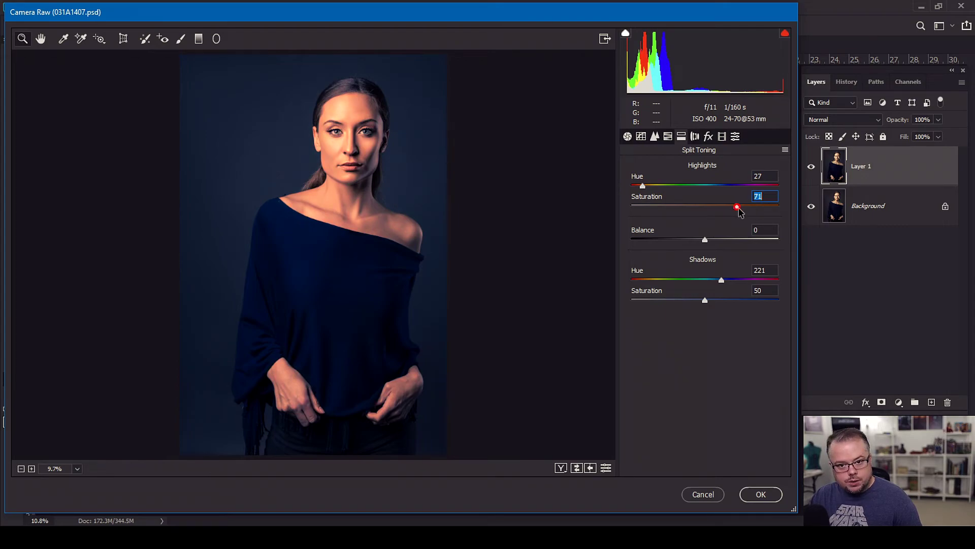
Adjust split toning to Highlights Saturation 31, Balance +68 and Shadows Saturation 78
left_click_drag(705, 300, 677, 299)
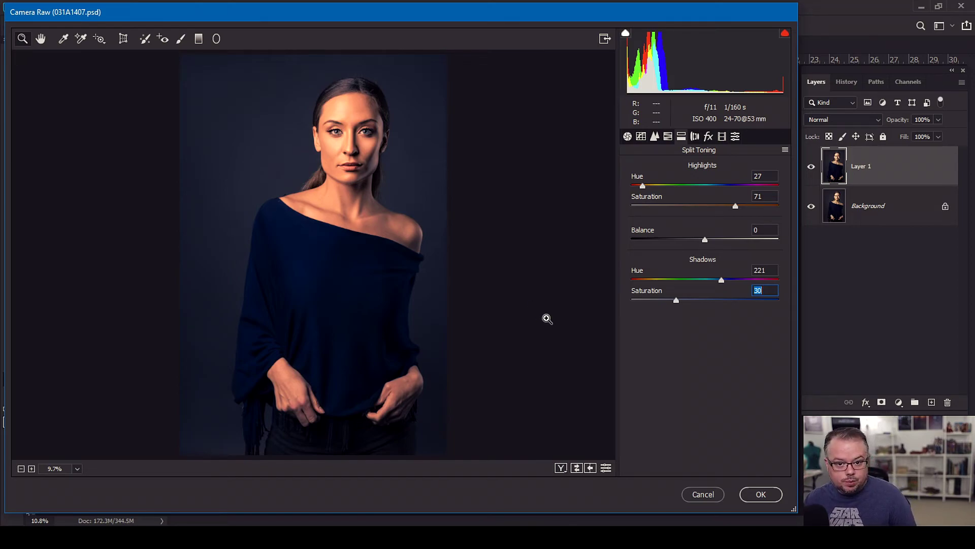
left_click_drag(676, 300, 704, 300)
left_click_drag(735, 207, 726, 238)
left_click_drag(695, 206, 677, 206)
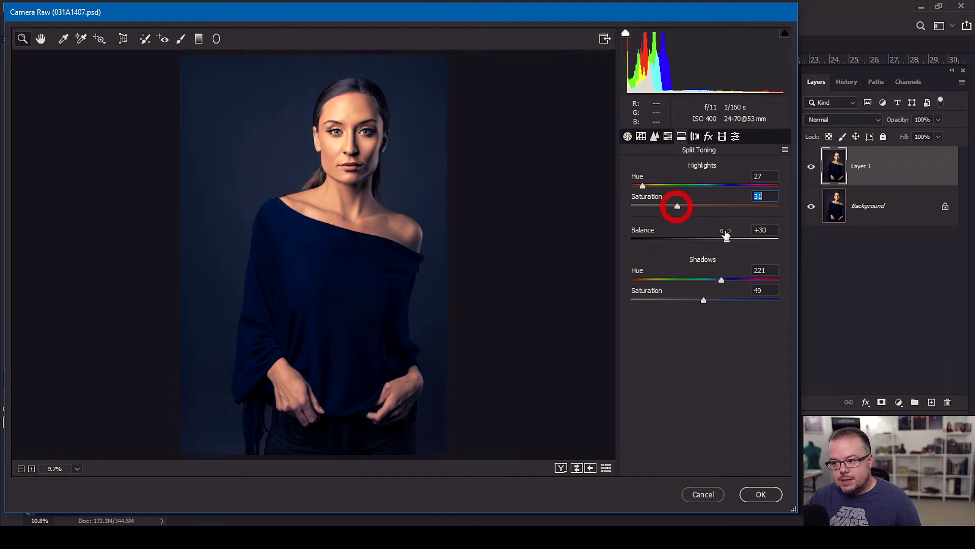
left_click_drag(727, 239, 758, 239)
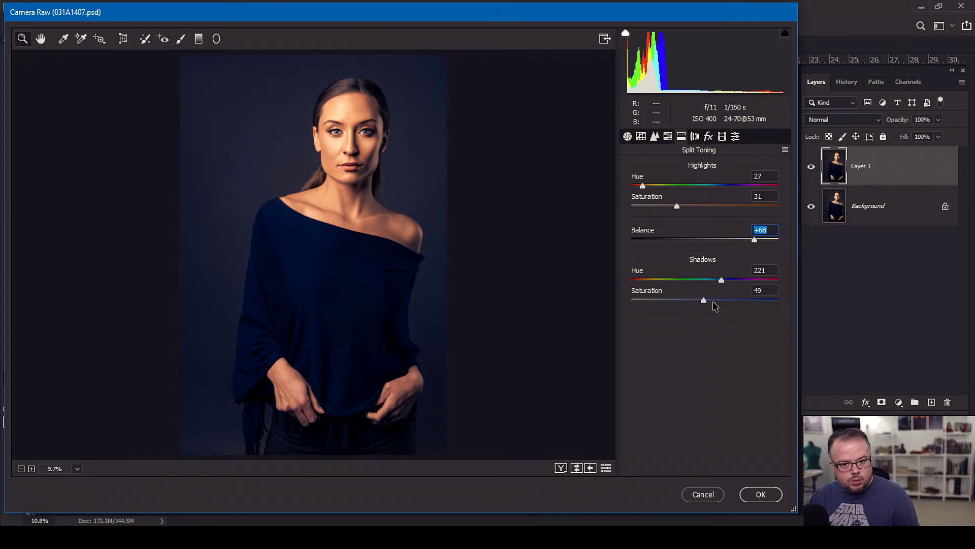
left_click_drag(704, 301, 746, 298)
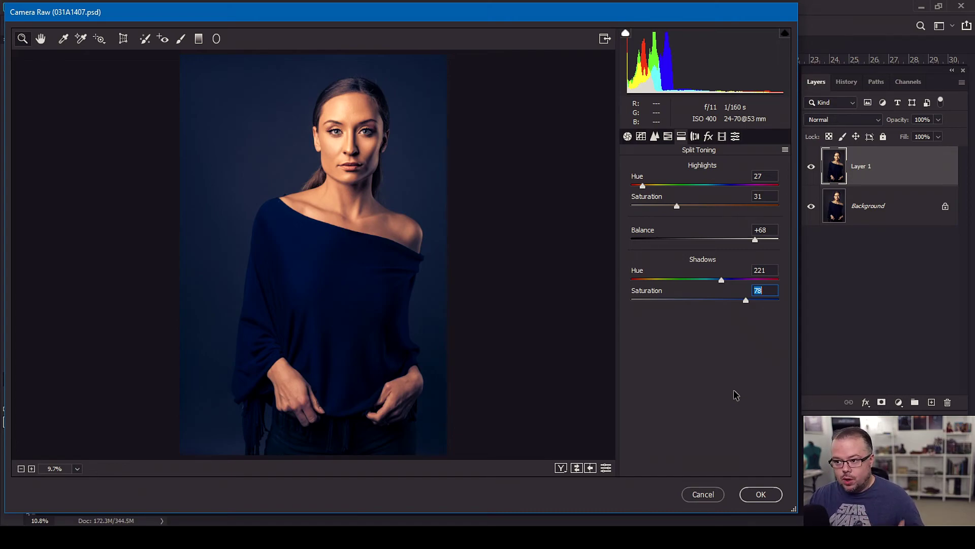
Apply the toning to Layer 1, compare it against the Background, and check the colour wheel document
left_click(761, 494)
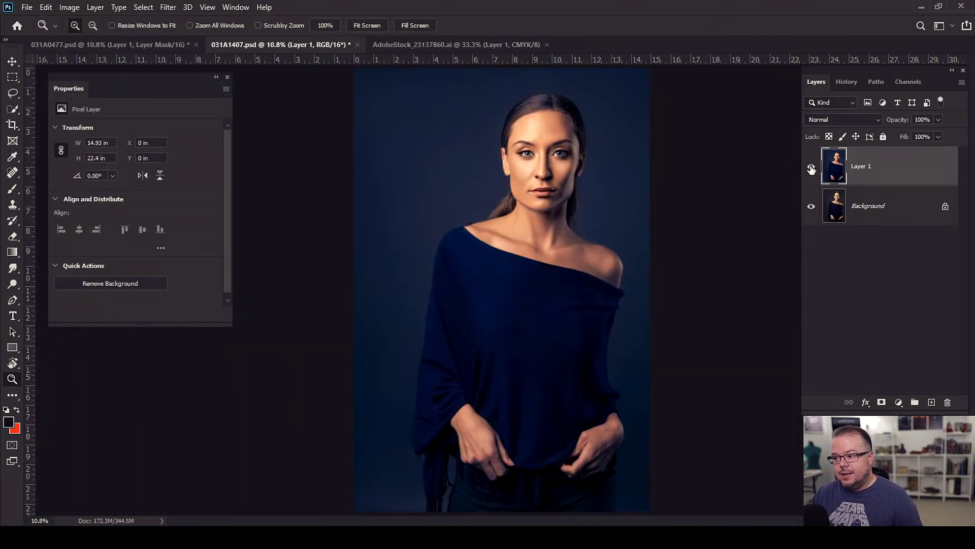
left_click(811, 167)
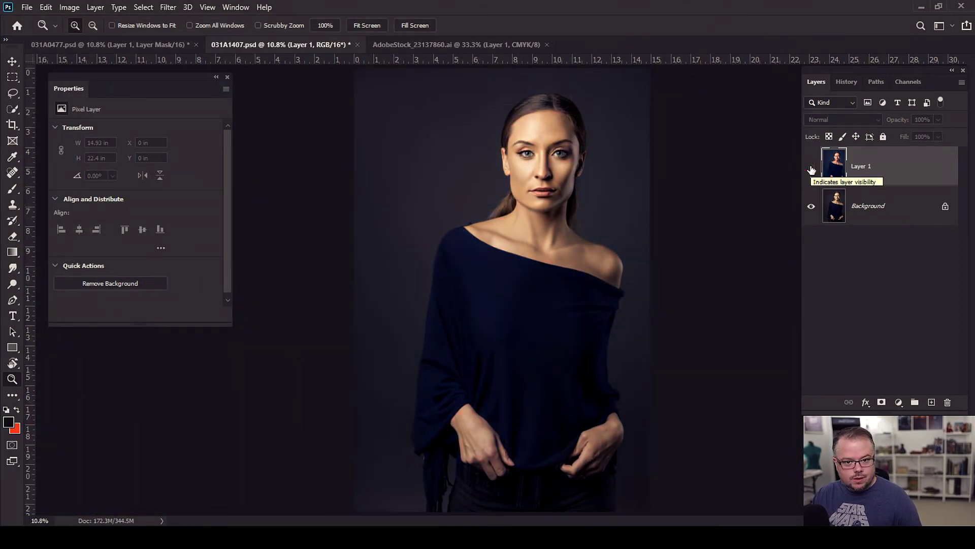
left_click(811, 169)
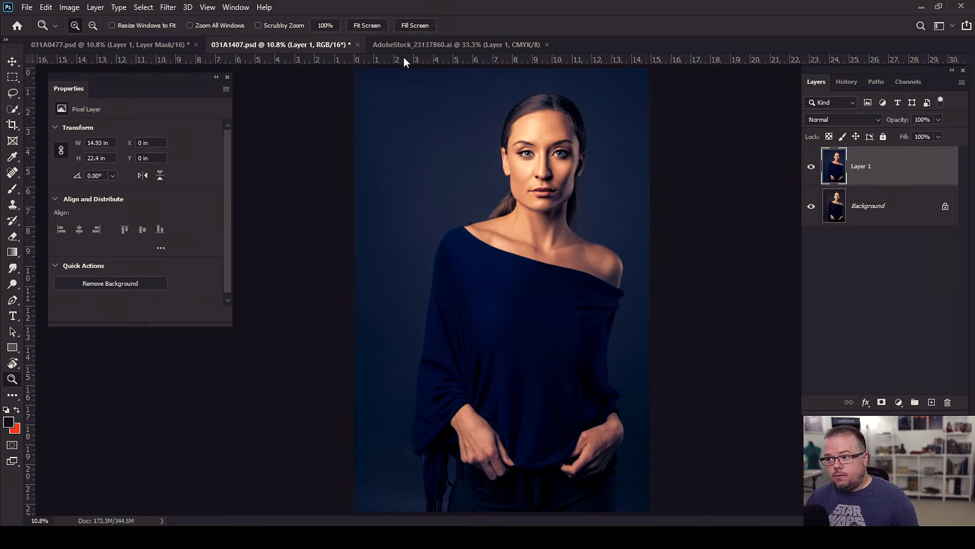
left_click(430, 48)
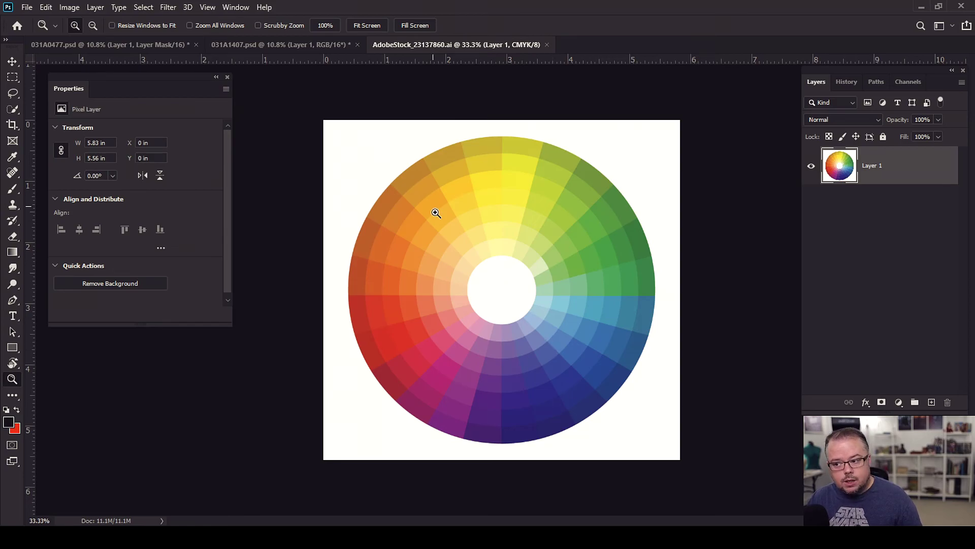
left_click(314, 44)
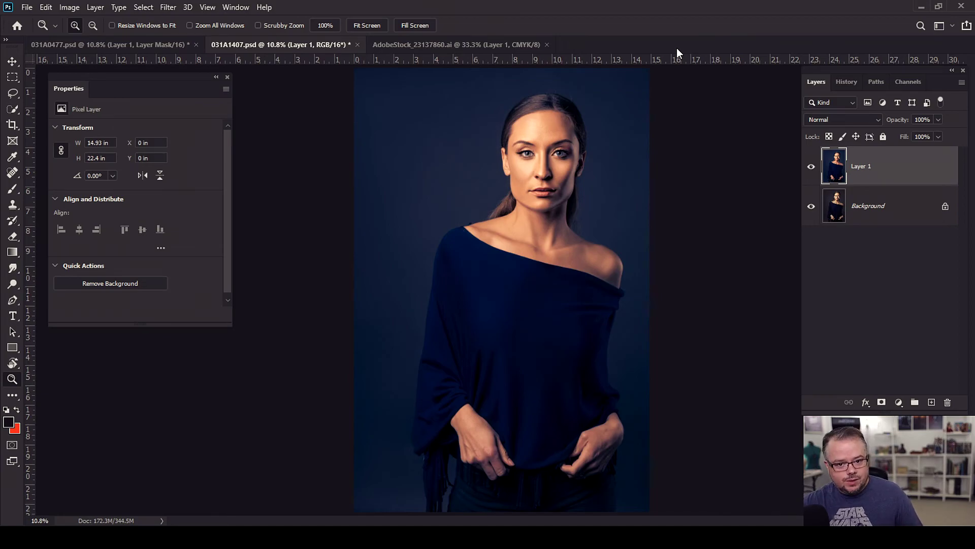